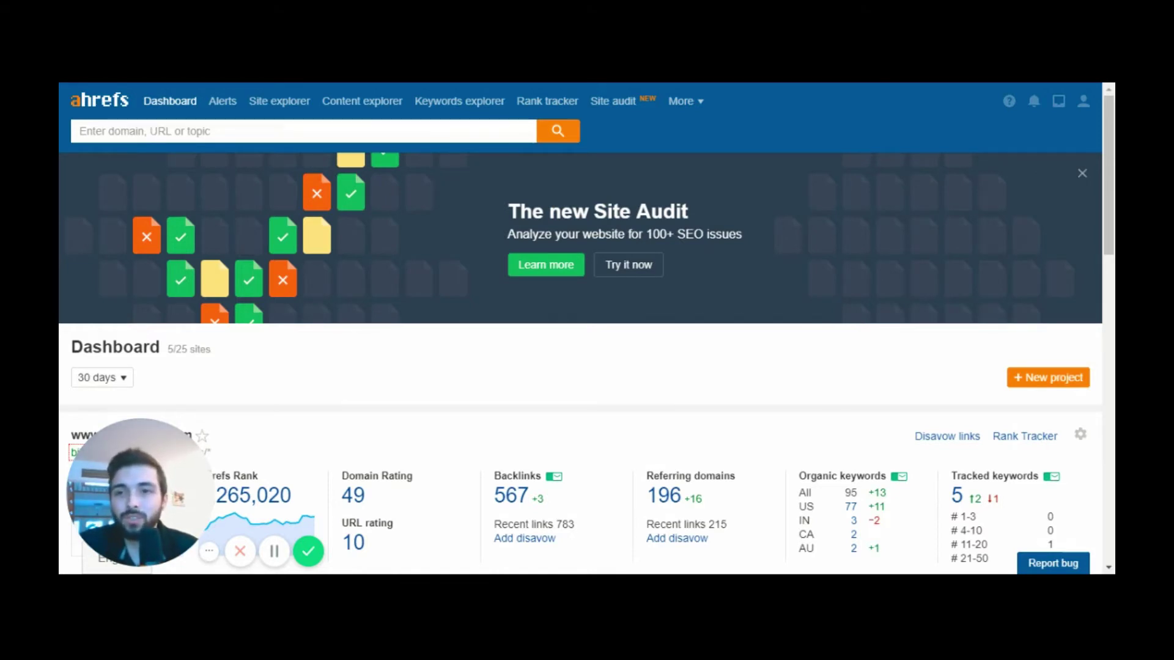
Run a Keywords Explorer search for 'rv accessories' in the United States.
{"action": "left_click", "coordinate": [444, 103]}
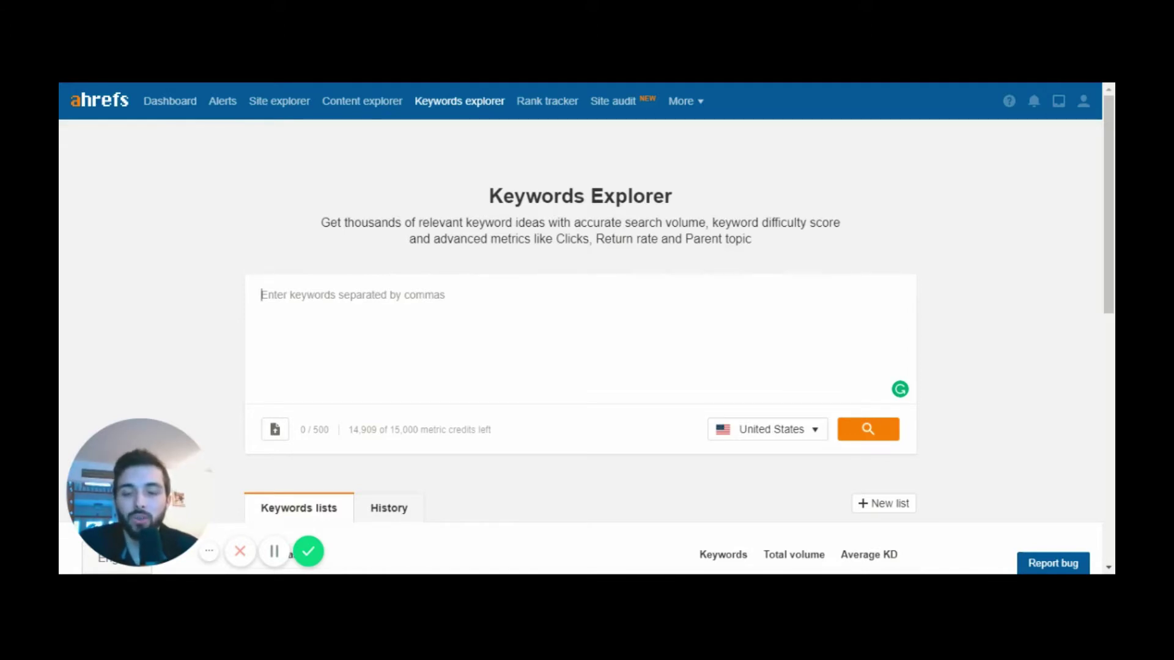
{"action": "type", "text": "rv ac"}
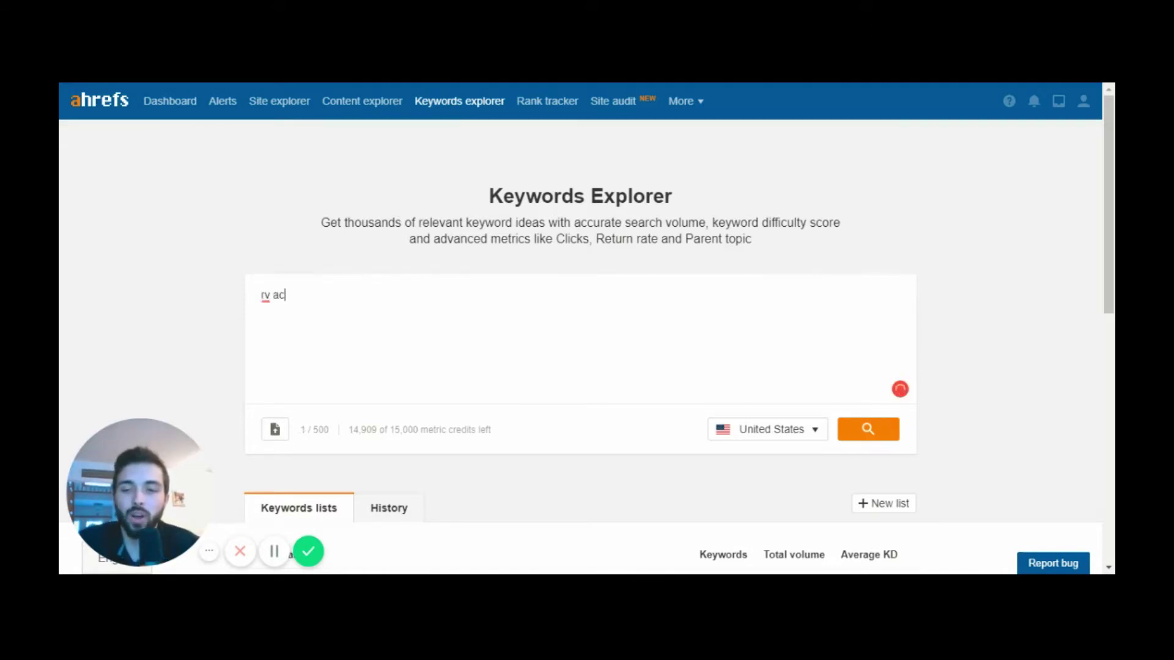
{"action": "type", "text": "ces"}
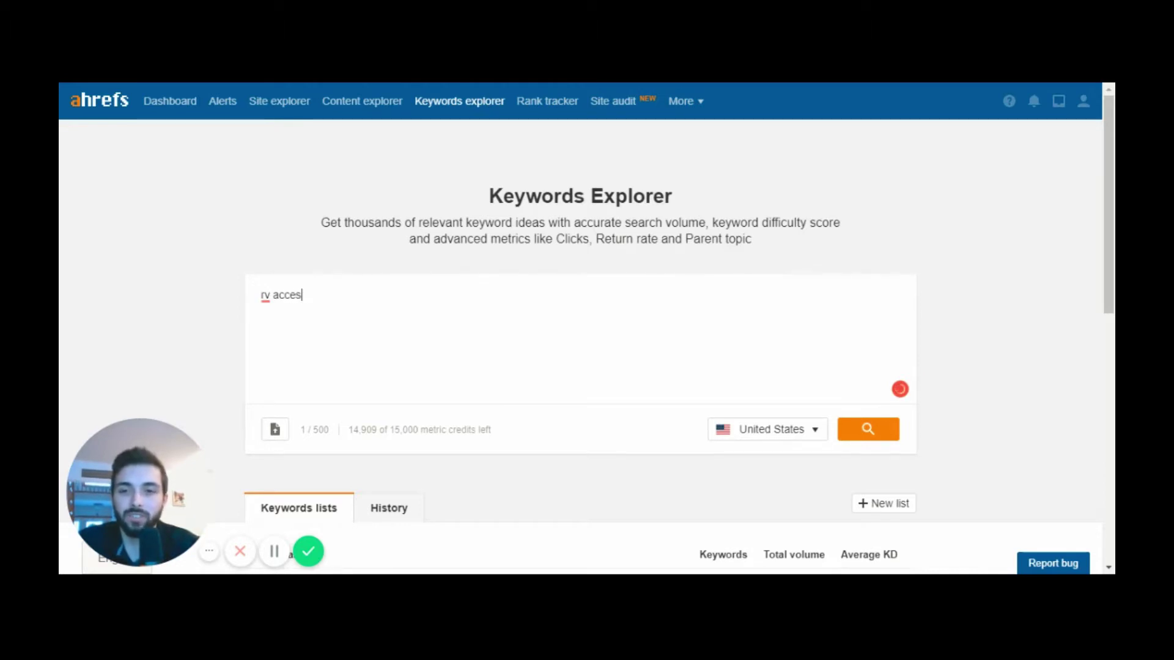
{"action": "type", "text": "ories,"}
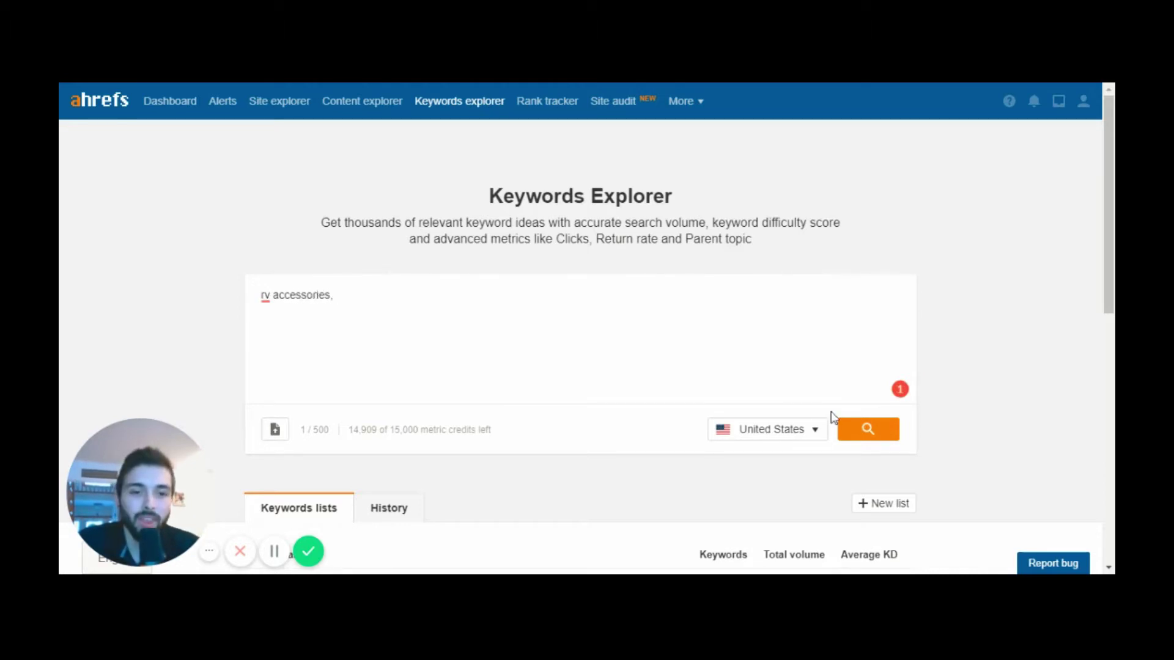
{"action": "left_click", "coordinate": [868, 429]}
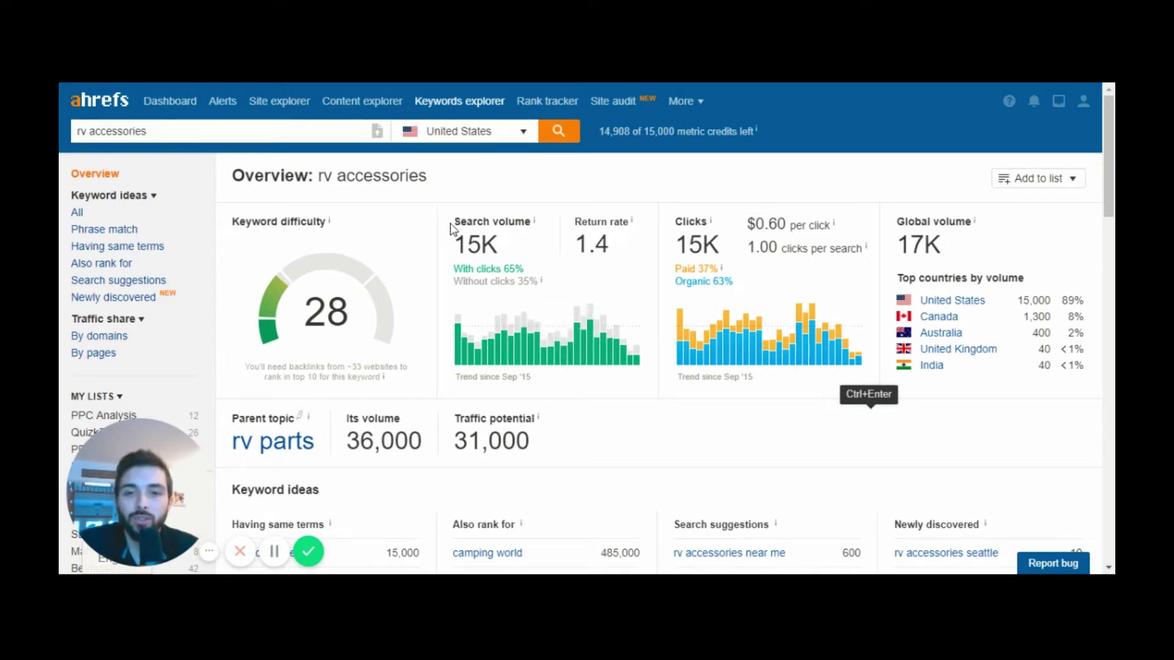
Highlight the 15K search volume, 1.4 return rate and 15K clicks figures in turn.
{"action": "left_click_drag", "start_coordinate": [453, 247], "coordinate": [503, 249]}
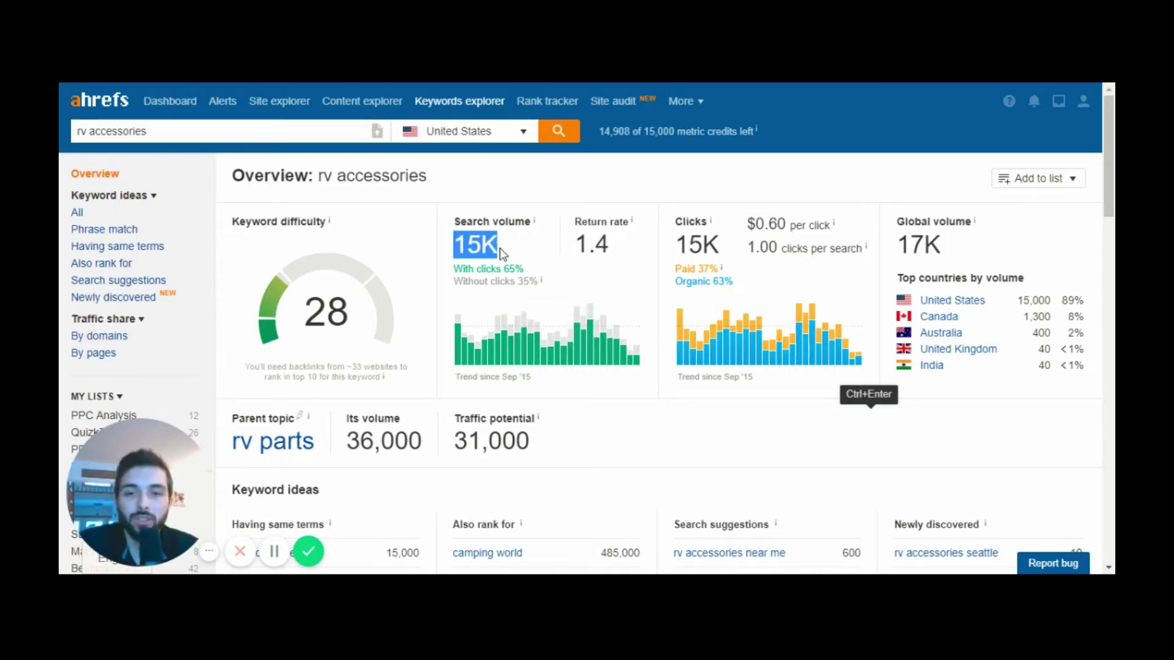
{"action": "left_click", "coordinate": [537, 176]}
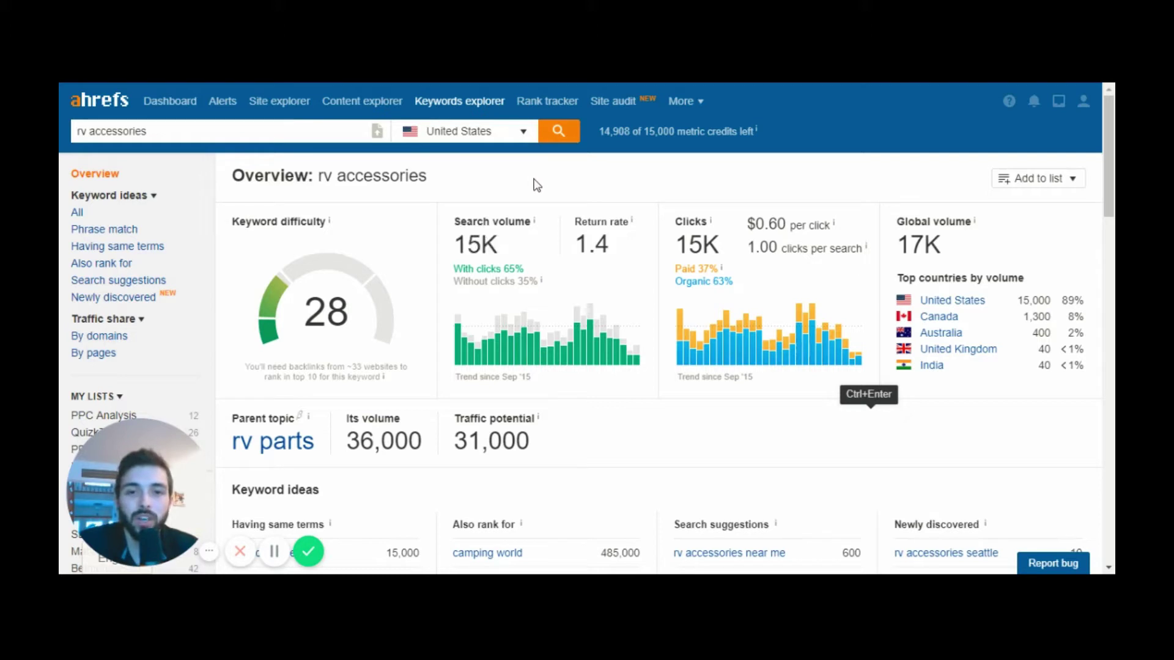
{"action": "double_click", "coordinate": [590, 244]}
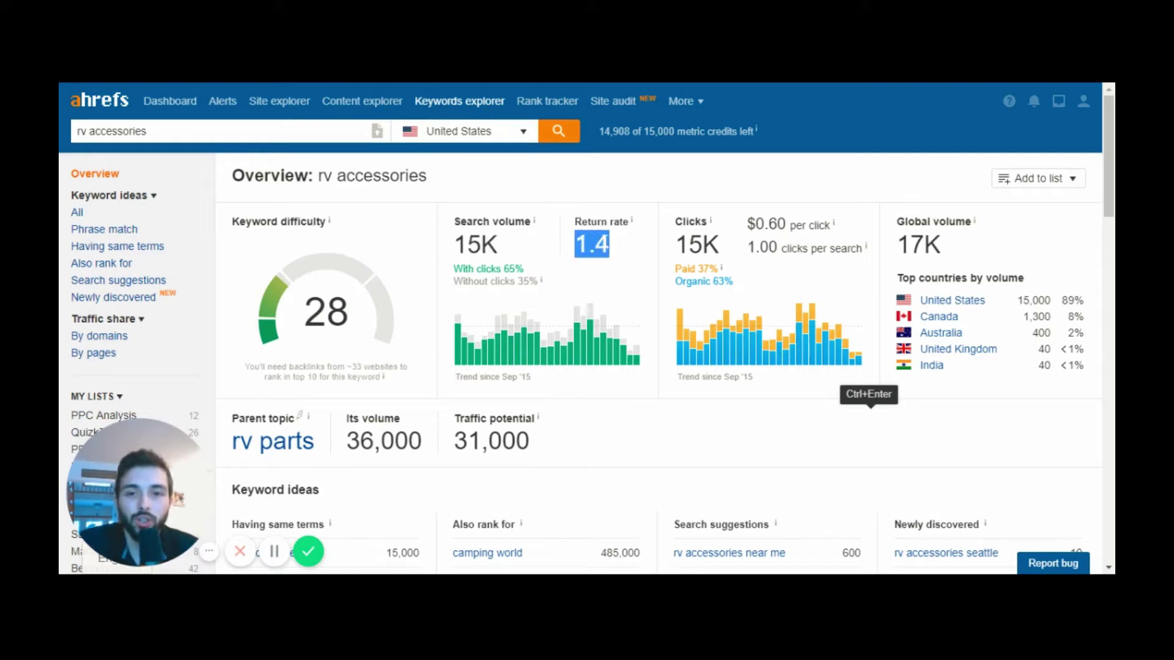
{"action": "left_click", "coordinate": [636, 257]}
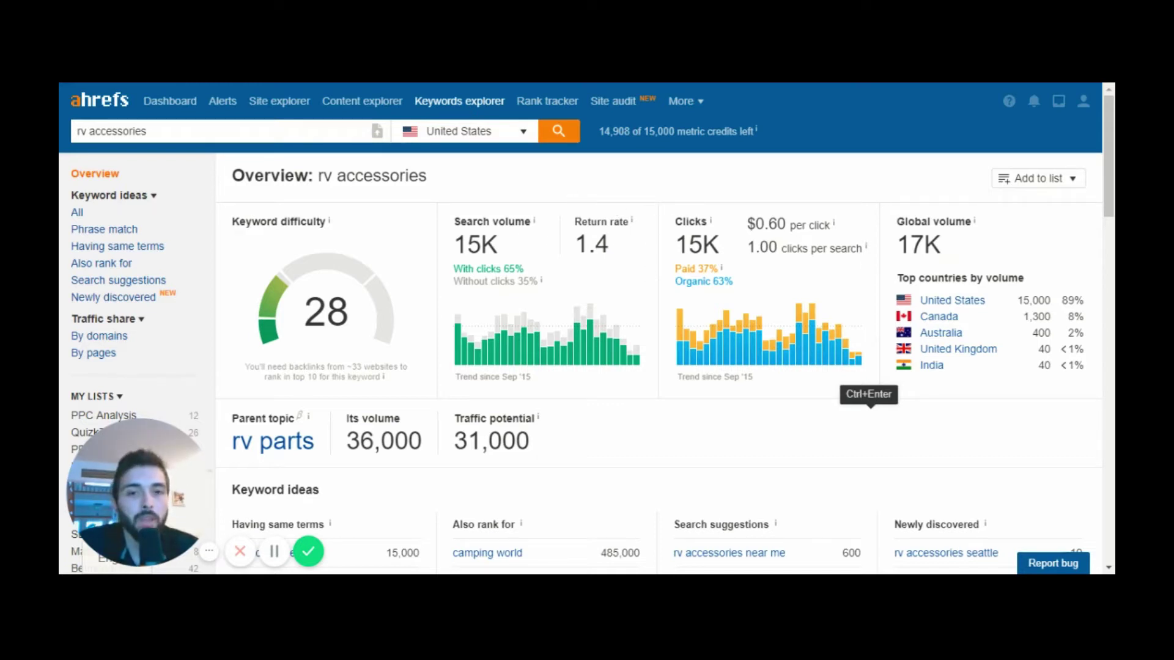
{"action": "left_click_drag", "start_coordinate": [677, 240], "coordinate": [717, 240]}
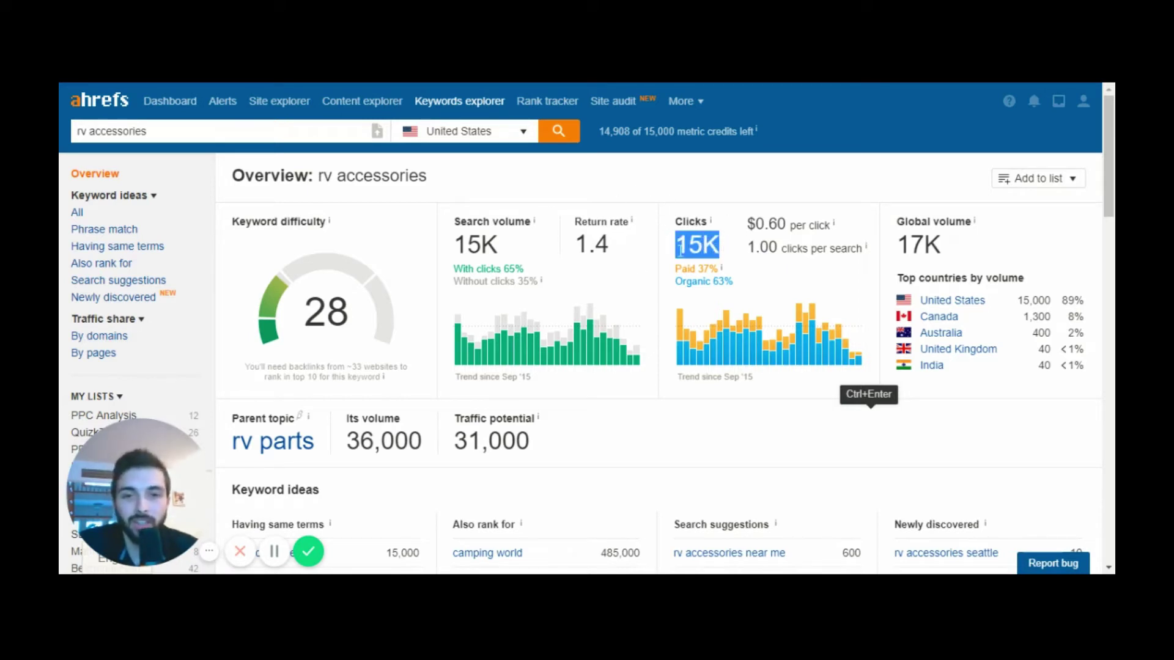
{"action": "left_click", "coordinate": [657, 238]}
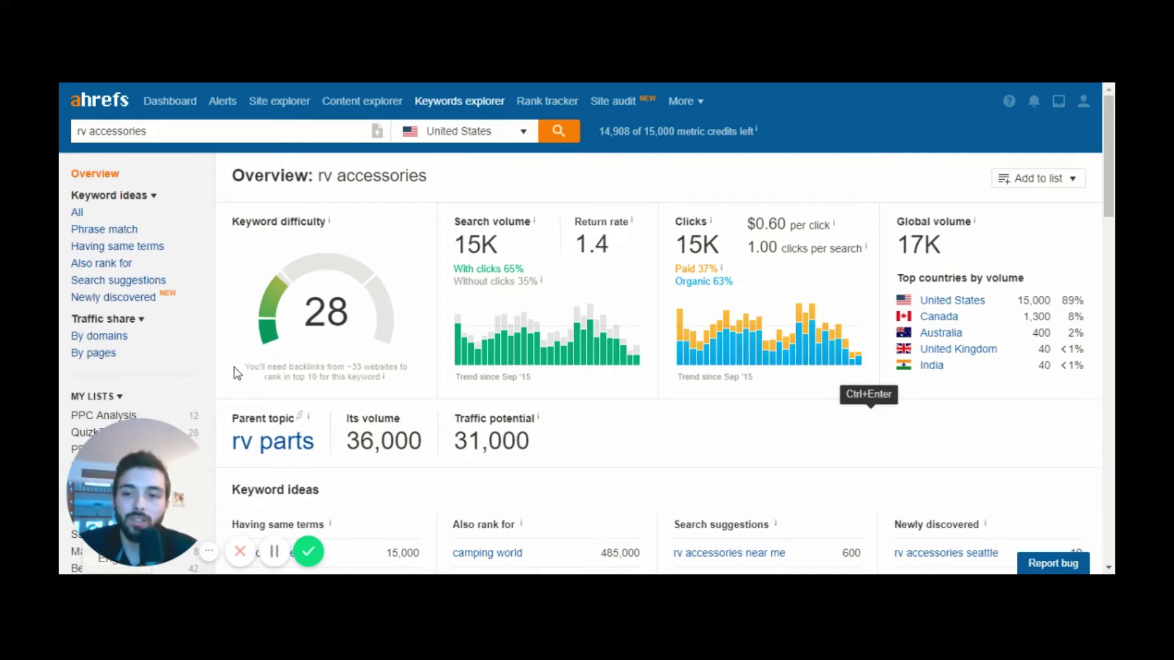
{"action": "left_click_drag", "start_coordinate": [244, 366], "coordinate": [363, 367]}
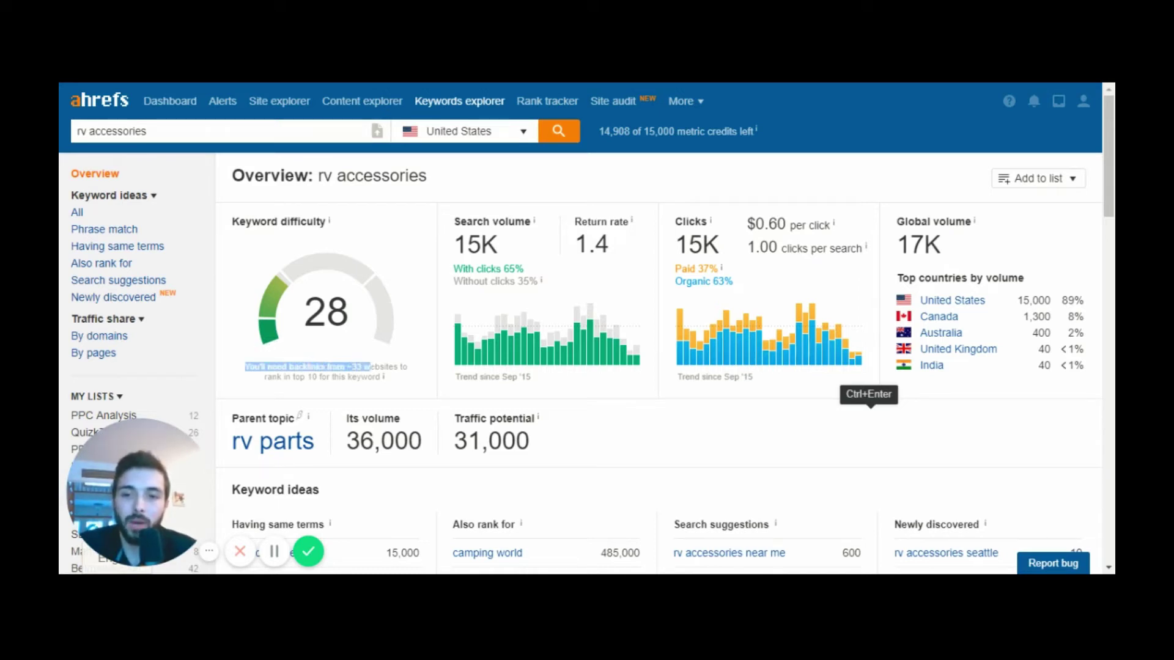
{"action": "left_click_drag", "start_coordinate": [368, 367], "coordinate": [408, 391]}
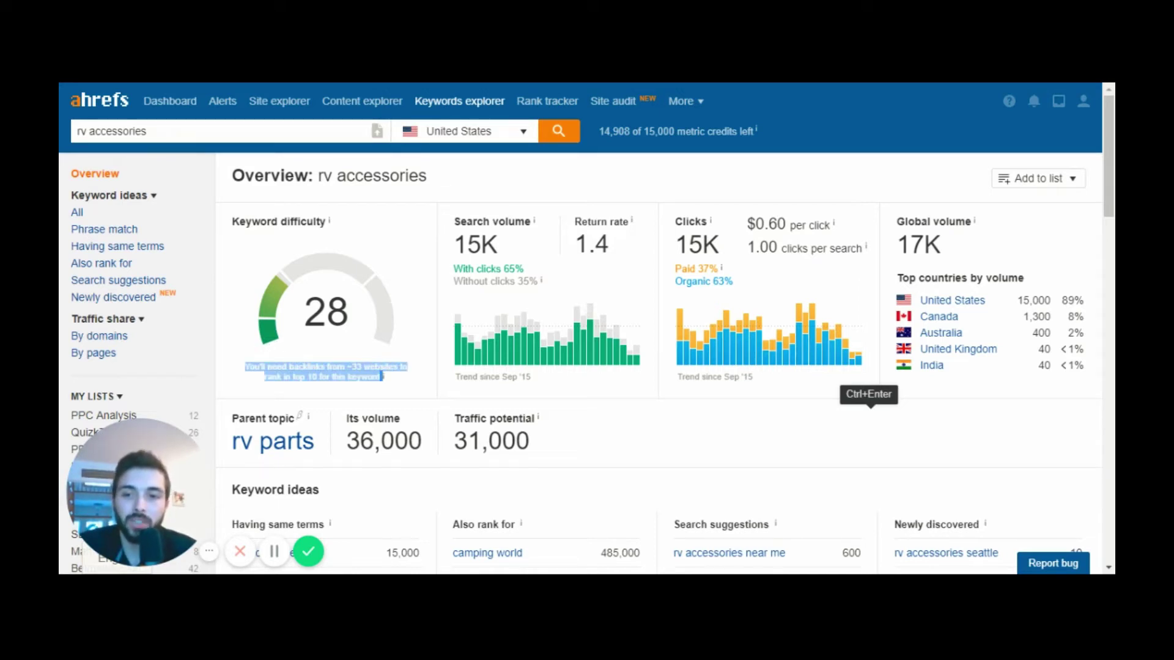
{"action": "left_click", "coordinate": [408, 391]}
{"action": "mouse_move", "coordinate": [547, 335]}
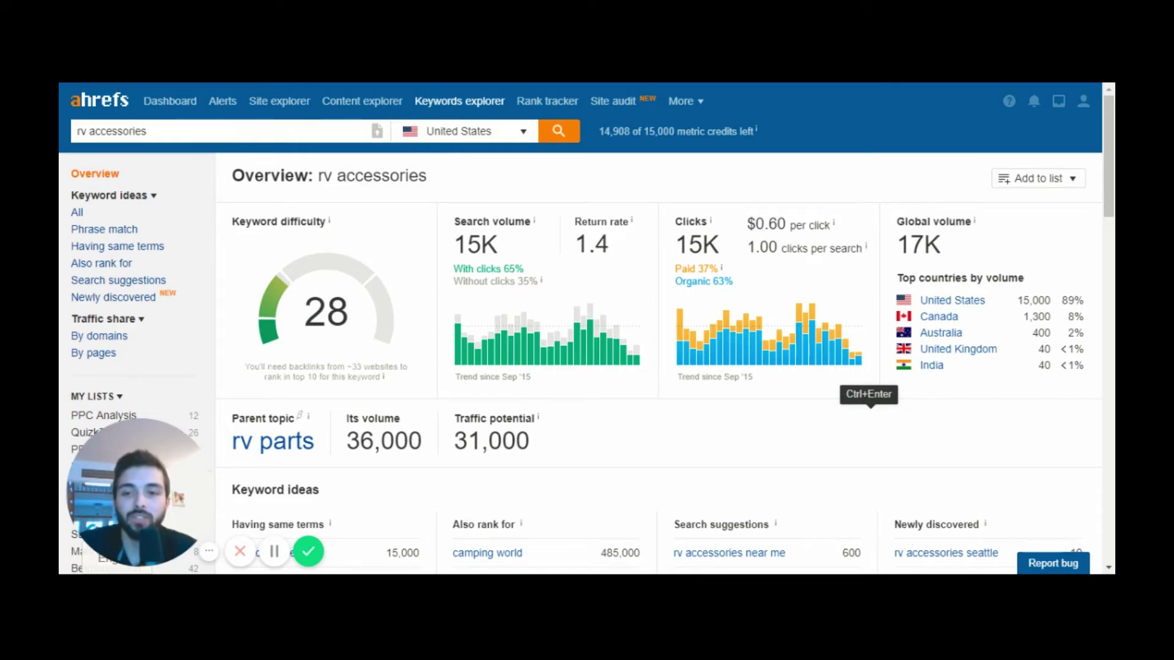
{"action": "left_click_drag", "start_coordinate": [249, 367], "coordinate": [395, 379]}
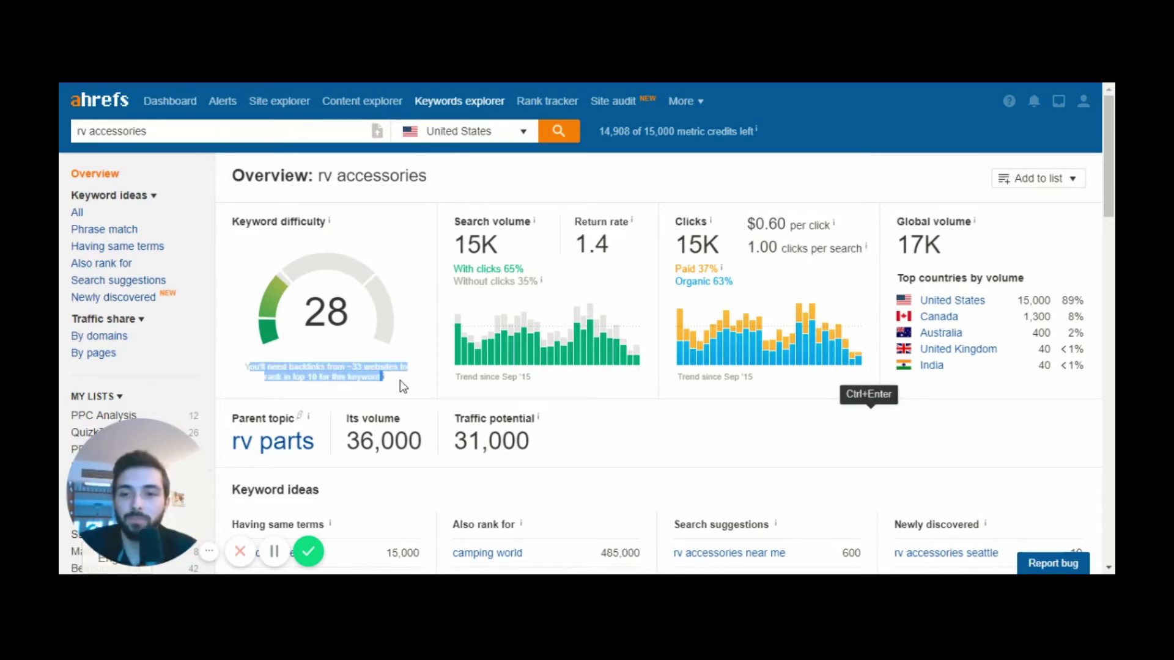
{"action": "left_click", "coordinate": [398, 385]}
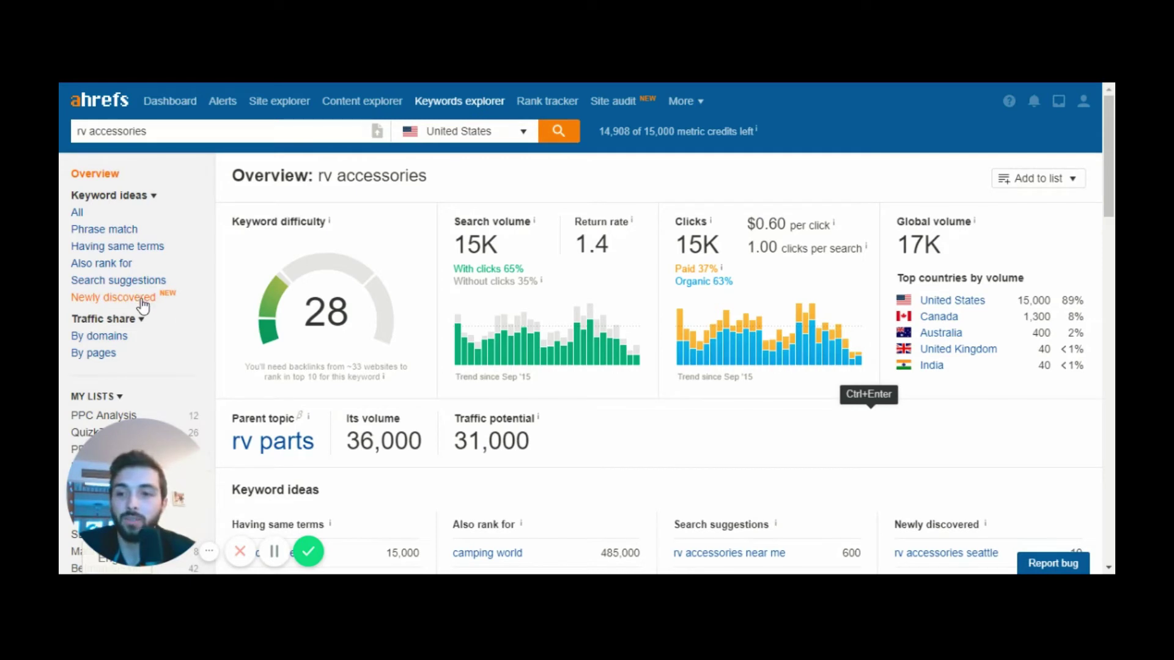
{"action": "left_click", "coordinate": [114, 298]}
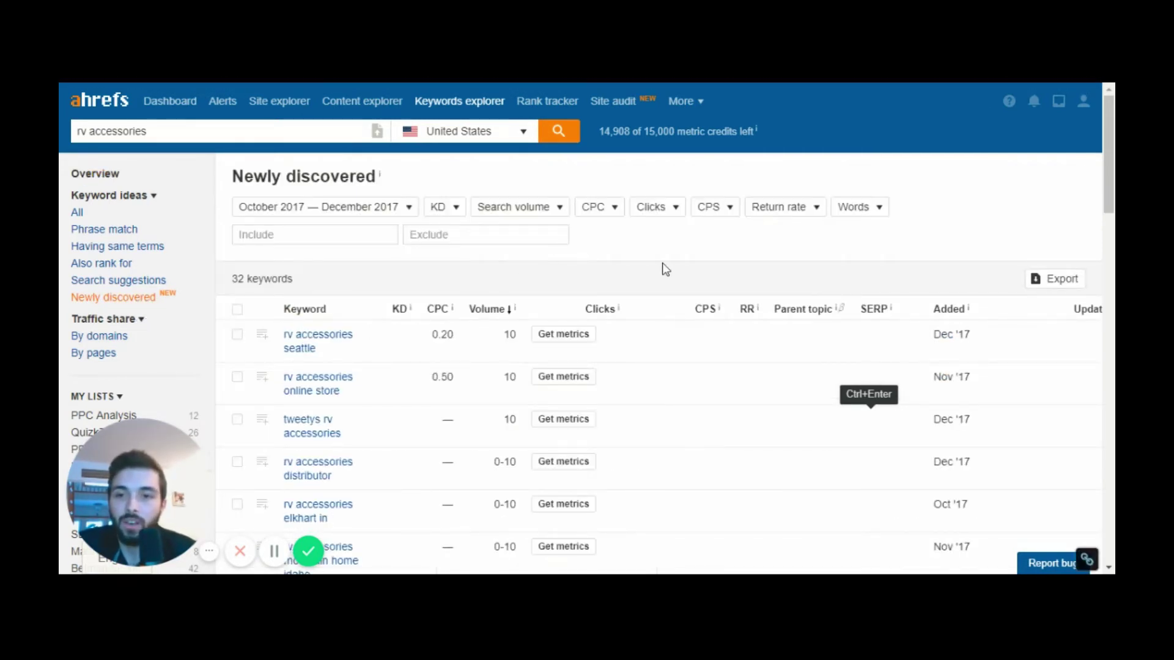
{"action": "scroll", "coordinate": [410, 290], "scroll_direction": "down", "scroll_amount": 1}
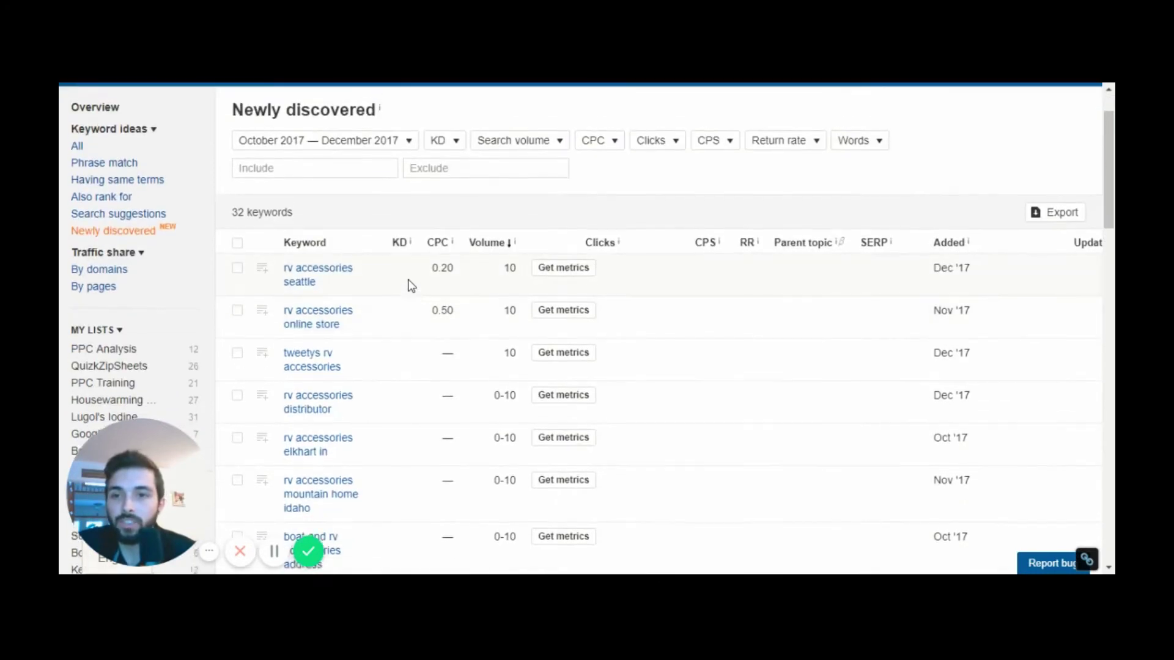
{"action": "scroll", "coordinate": [409, 289], "scroll_direction": "up", "scroll_amount": 1}
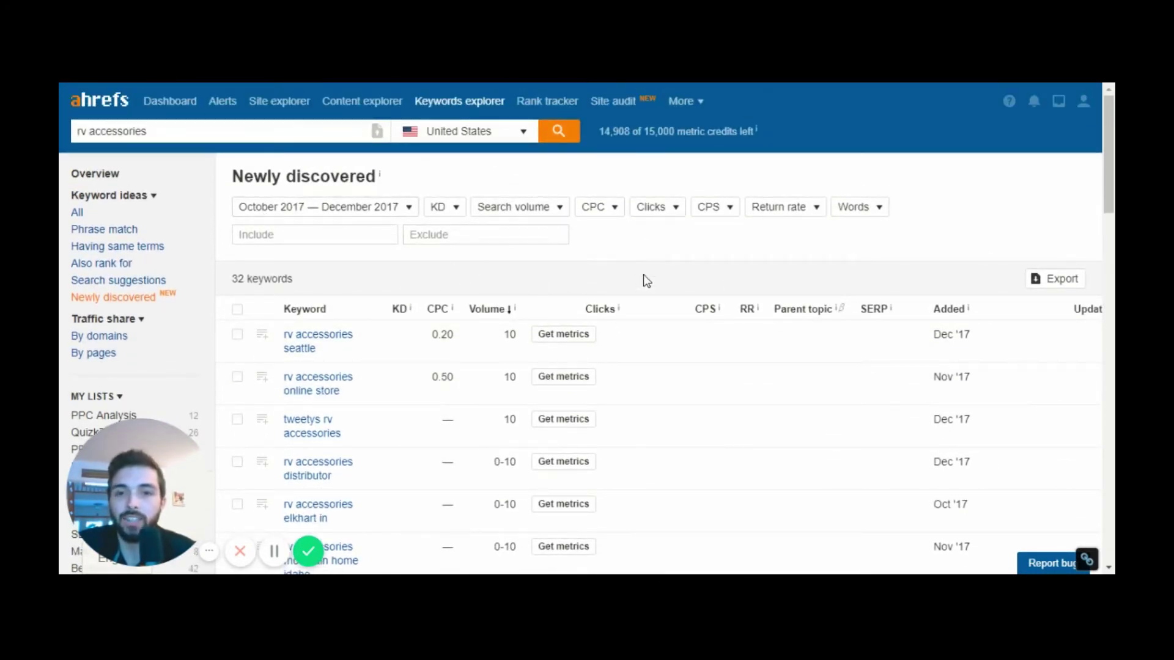
{"action": "scroll", "coordinate": [677, 265], "scroll_direction": "down", "scroll_amount": 1}
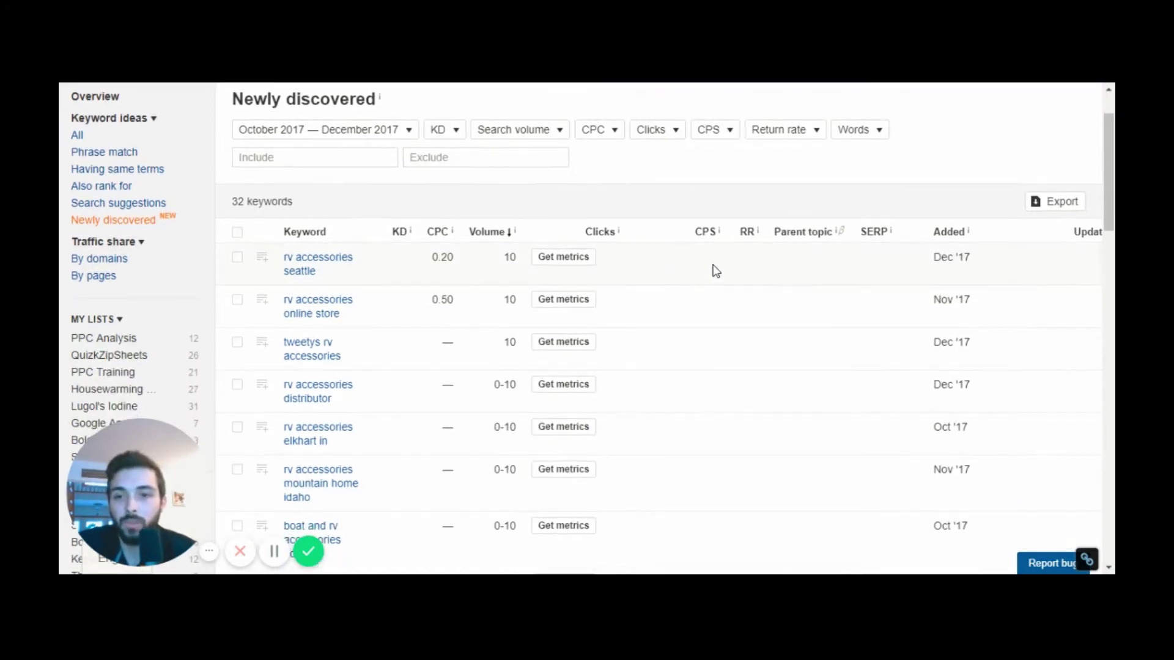
{"action": "scroll", "coordinate": [550, 266], "scroll_direction": "down", "scroll_amount": 1}
{"action": "scroll", "coordinate": [414, 266], "scroll_direction": "down", "scroll_amount": 1}
{"action": "scroll", "coordinate": [414, 253], "scroll_direction": "up", "scroll_amount": 3}
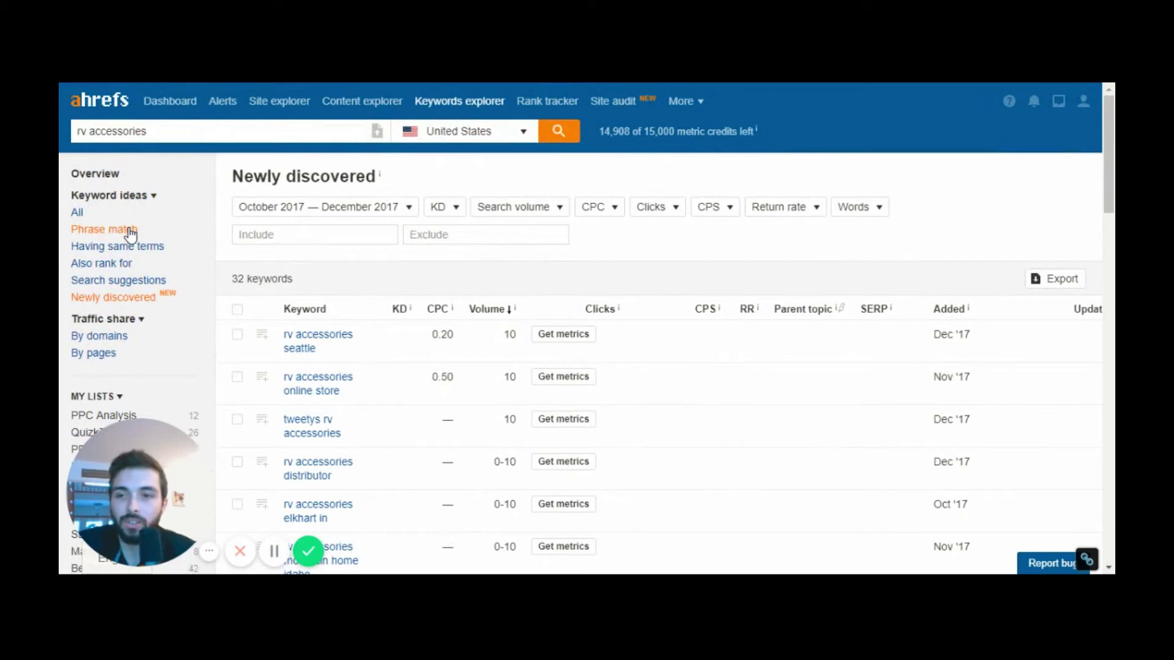
Switch to the Phrase match keyword ideas for rv accessories.
{"action": "left_click", "coordinate": [104, 230]}
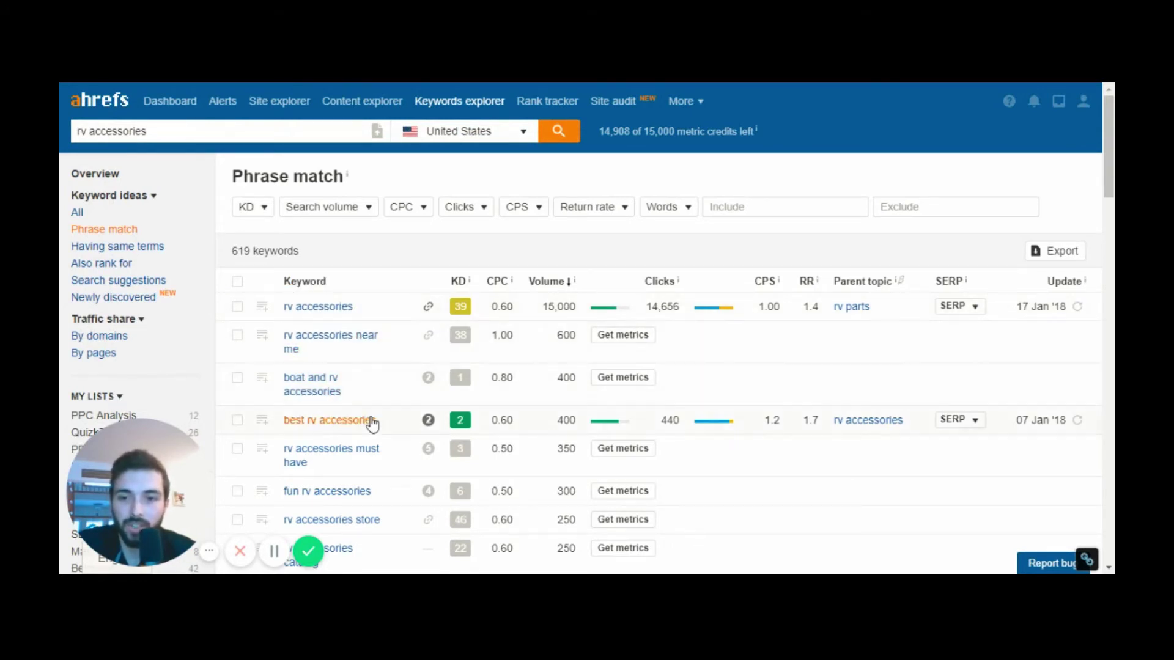
{"action": "scroll", "coordinate": [416, 352], "scroll_direction": "down", "scroll_amount": 1}
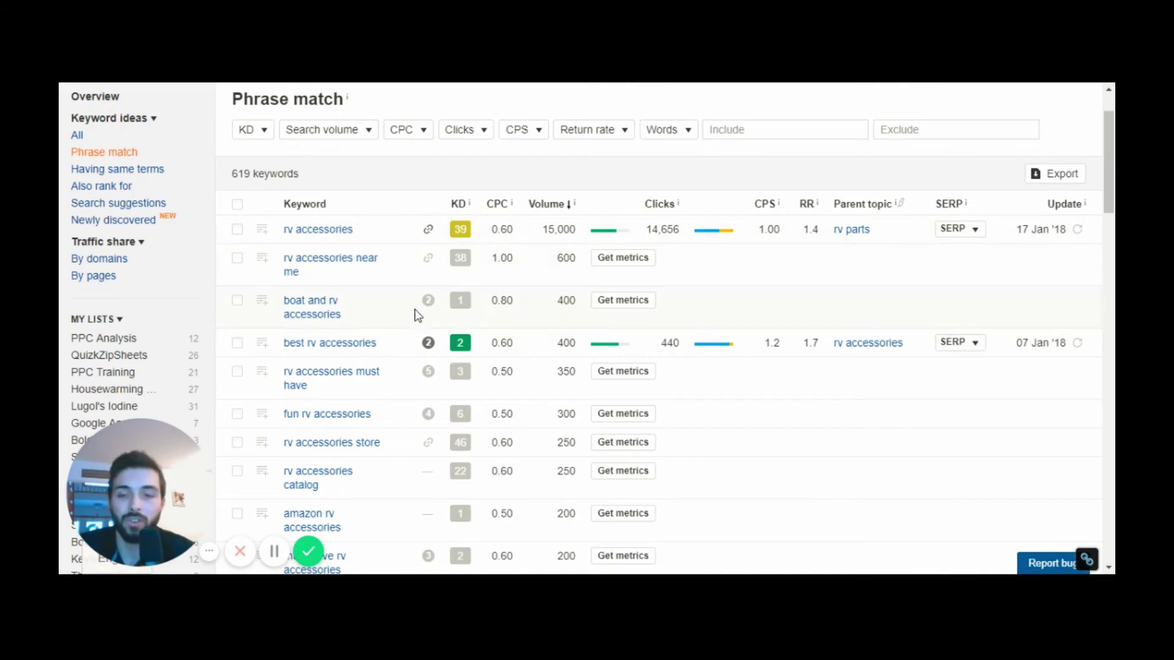
{"action": "scroll", "coordinate": [403, 320], "scroll_direction": "down", "scroll_amount": 1}
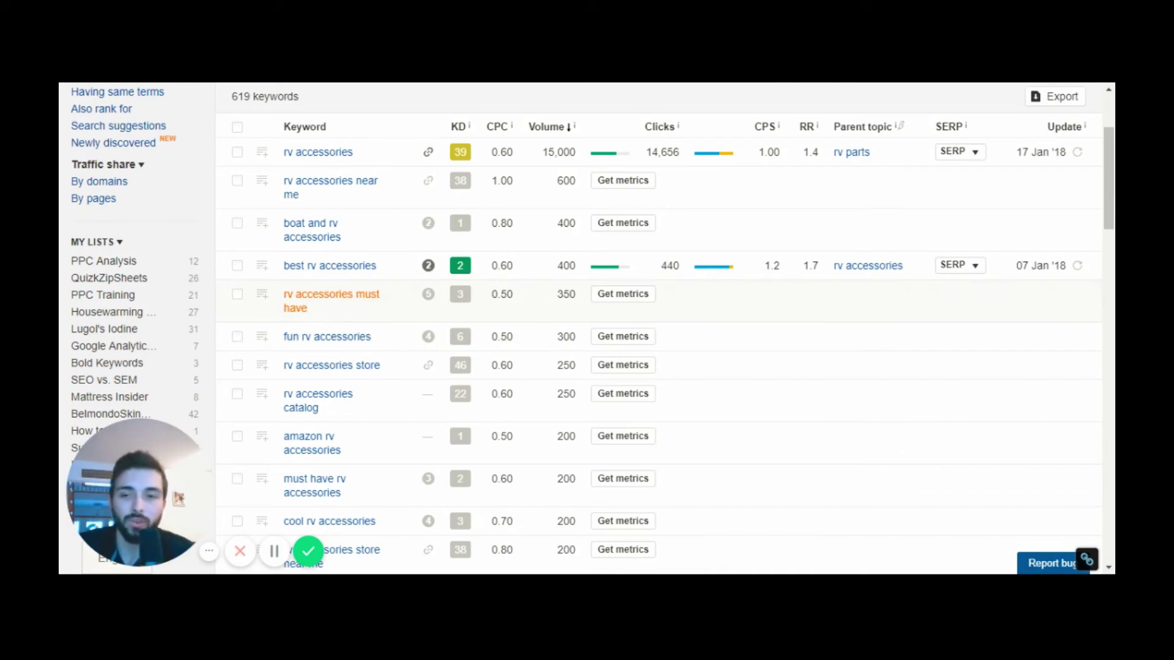
{"action": "scroll", "coordinate": [402, 319], "scroll_direction": "down", "scroll_amount": 1}
{"action": "scroll", "coordinate": [403, 319], "scroll_direction": "down", "scroll_amount": 2}
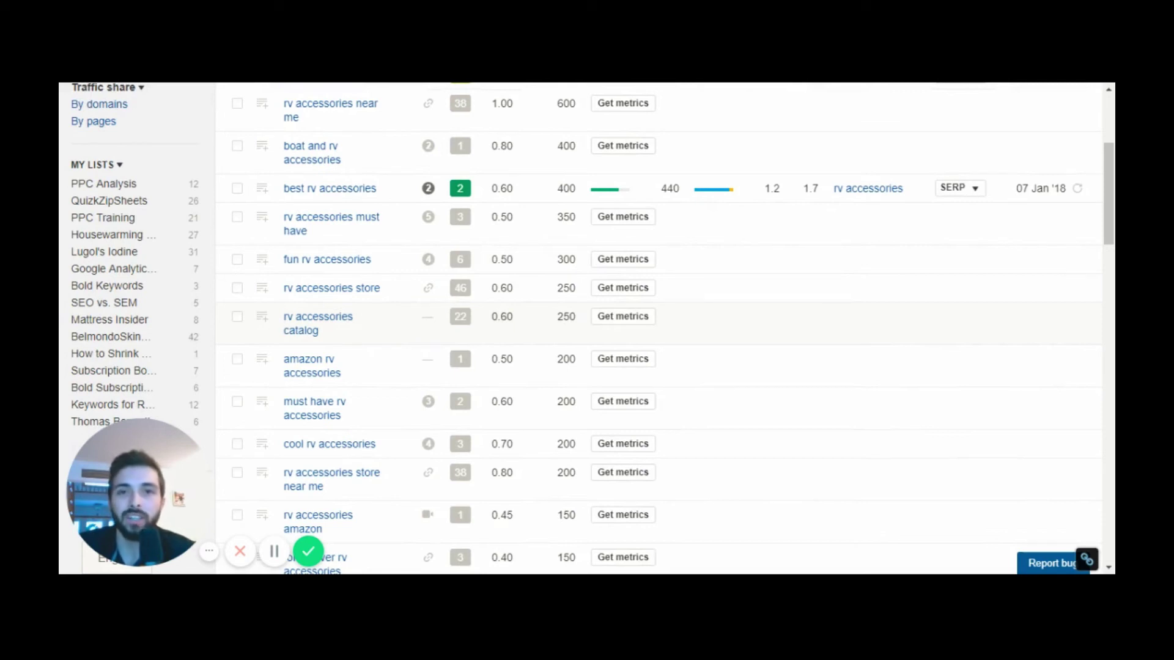
{"action": "scroll", "coordinate": [429, 322], "scroll_direction": "up", "scroll_amount": 3}
{"action": "scroll", "coordinate": [428, 323], "scroll_direction": "up", "scroll_amount": 3}
{"action": "scroll", "coordinate": [428, 323], "scroll_direction": "up", "scroll_amount": 2}
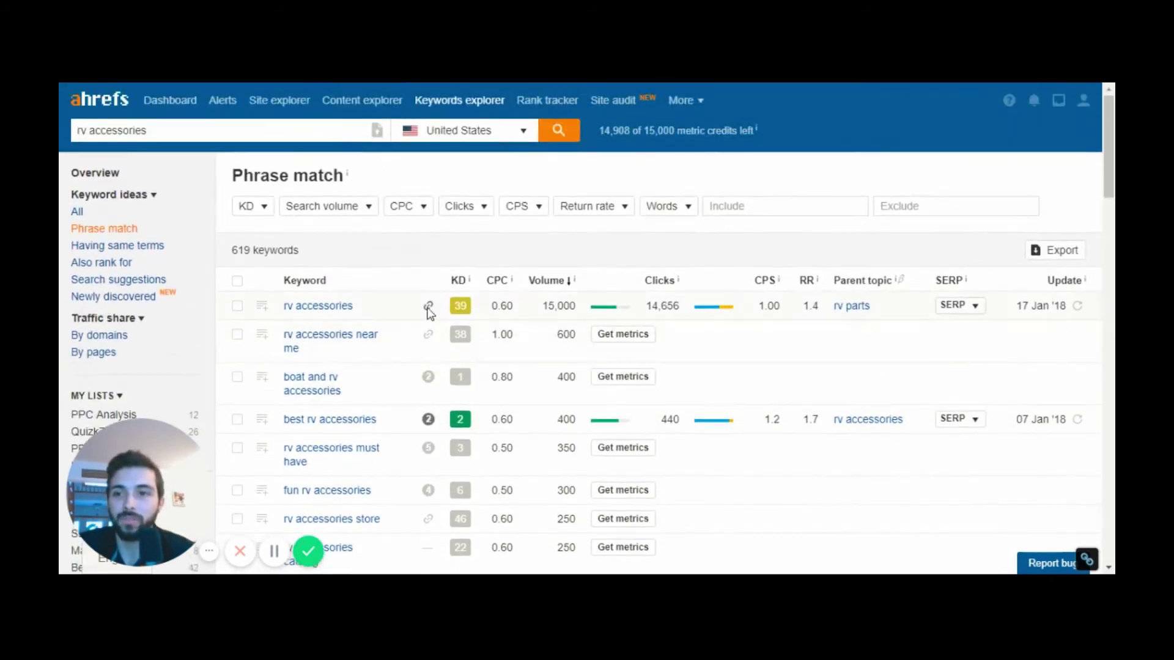
Switch to the Having same terms keyword ideas for rv accessories.
{"action": "left_click", "coordinate": [127, 246]}
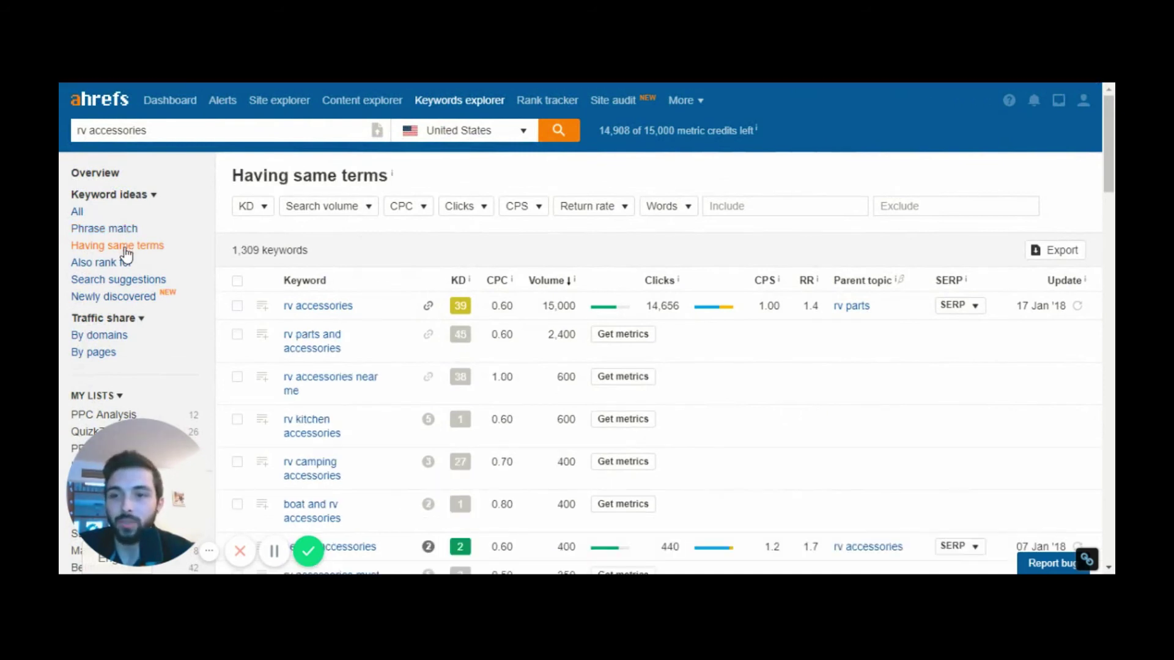
{"action": "scroll", "coordinate": [401, 291], "scroll_direction": "down", "scroll_amount": 2}
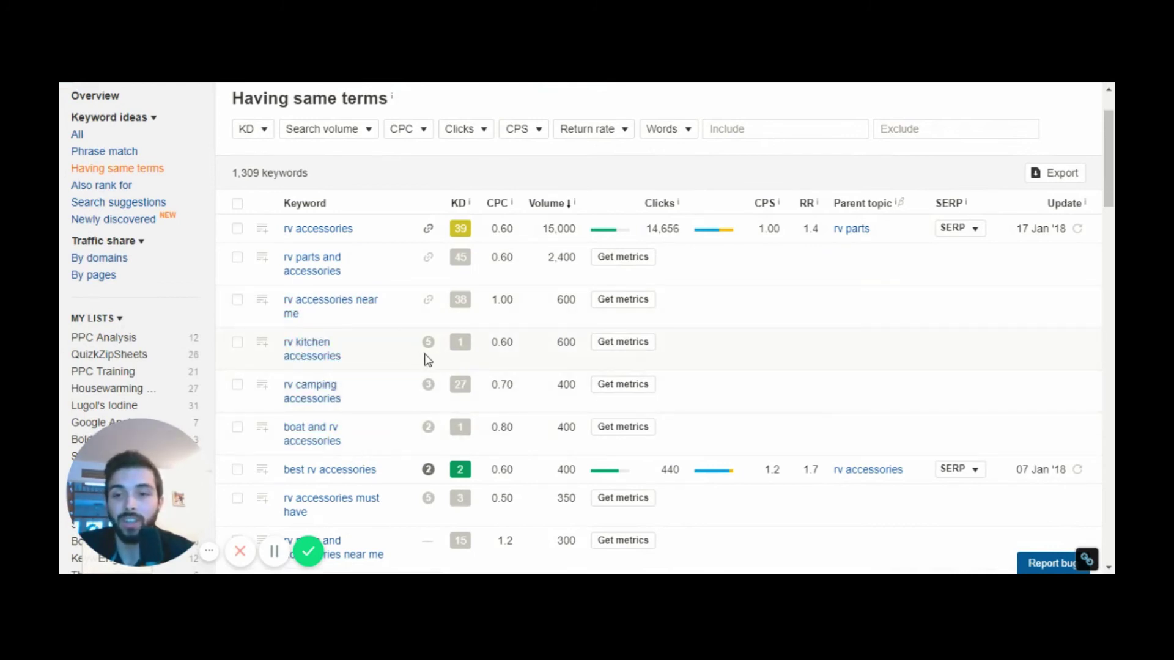
{"action": "scroll", "coordinate": [448, 404], "scroll_direction": "down", "scroll_amount": 2}
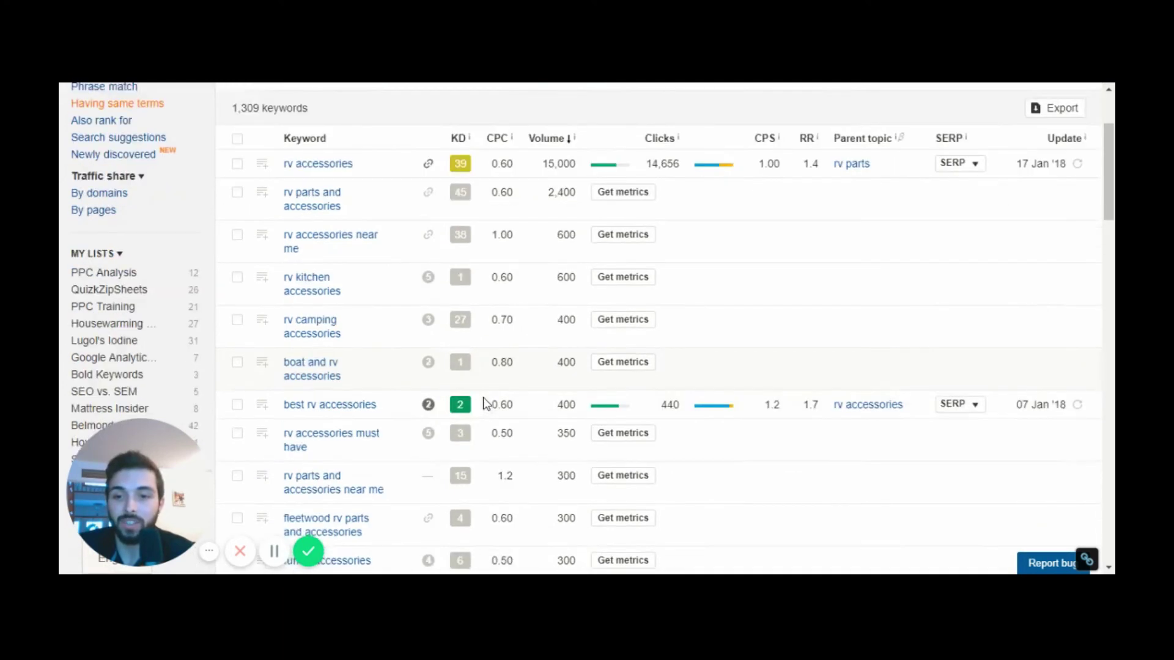
{"action": "scroll", "coordinate": [486, 386], "scroll_direction": "down", "scroll_amount": 2}
{"action": "scroll", "coordinate": [532, 385], "scroll_direction": "down", "scroll_amount": 2}
{"action": "scroll", "coordinate": [557, 393], "scroll_direction": "down", "scroll_amount": 1}
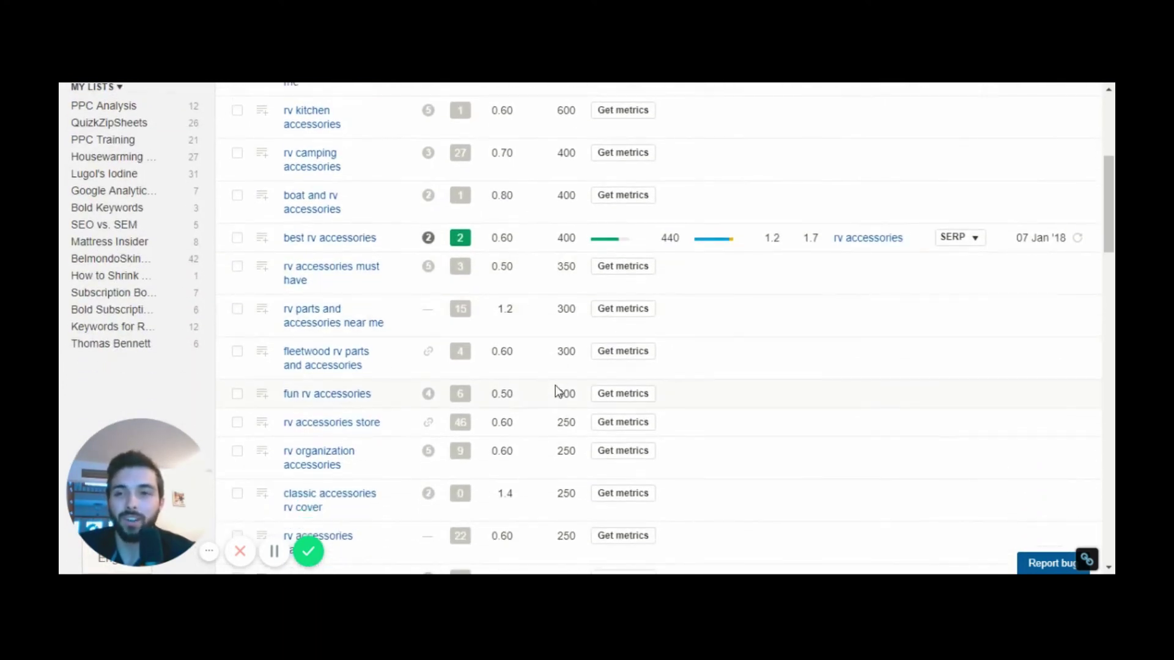
{"action": "scroll", "coordinate": [556, 394], "scroll_direction": "up", "scroll_amount": 3}
{"action": "scroll", "coordinate": [555, 390], "scroll_direction": "up", "scroll_amount": 3}
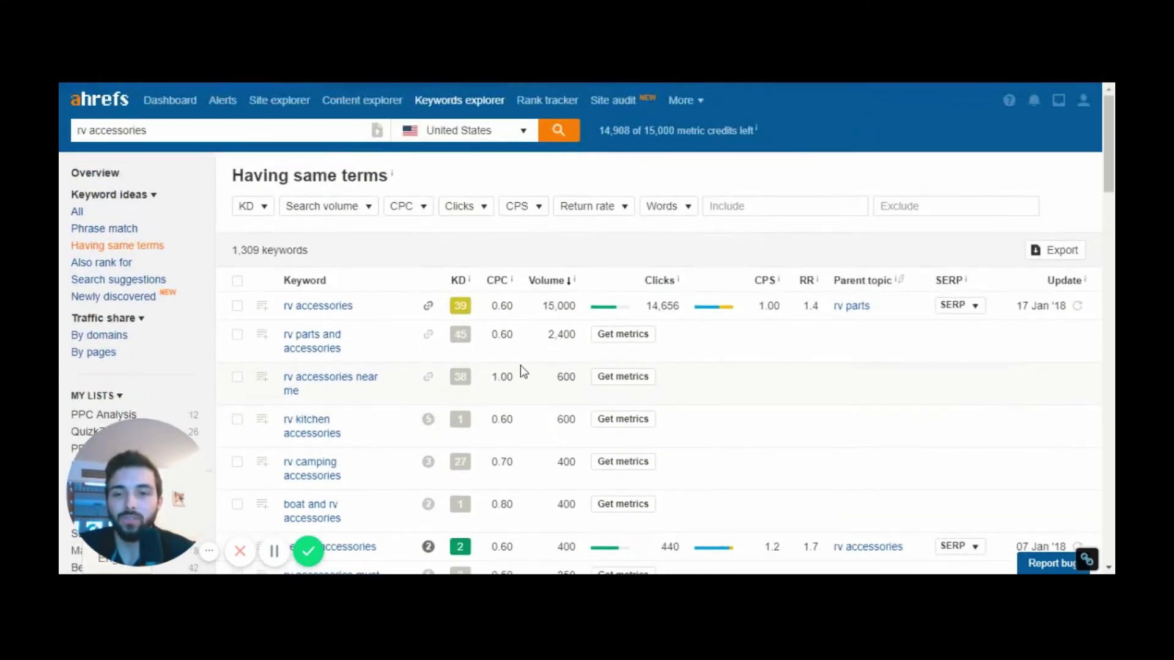